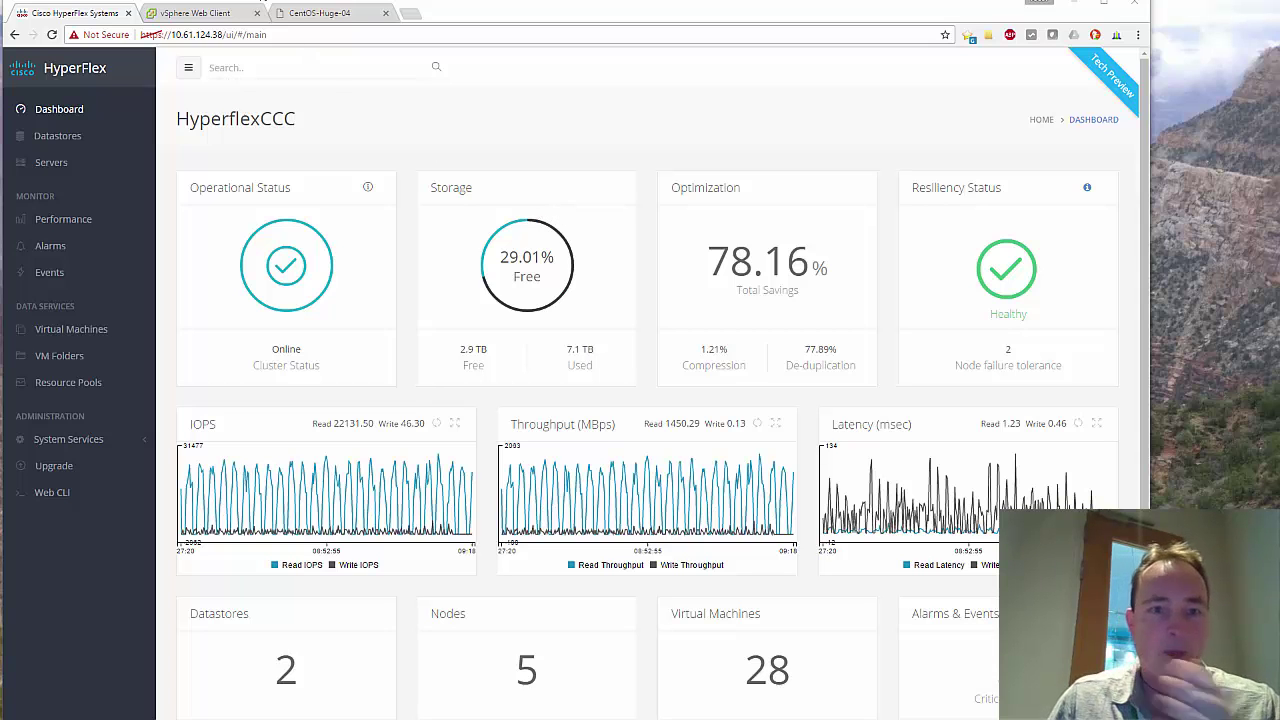
Review the CentOS virtual machines in vSphere Web Client, and display randomfile.sh with more in the CentOS-Huge-04 console
click(222, 13)
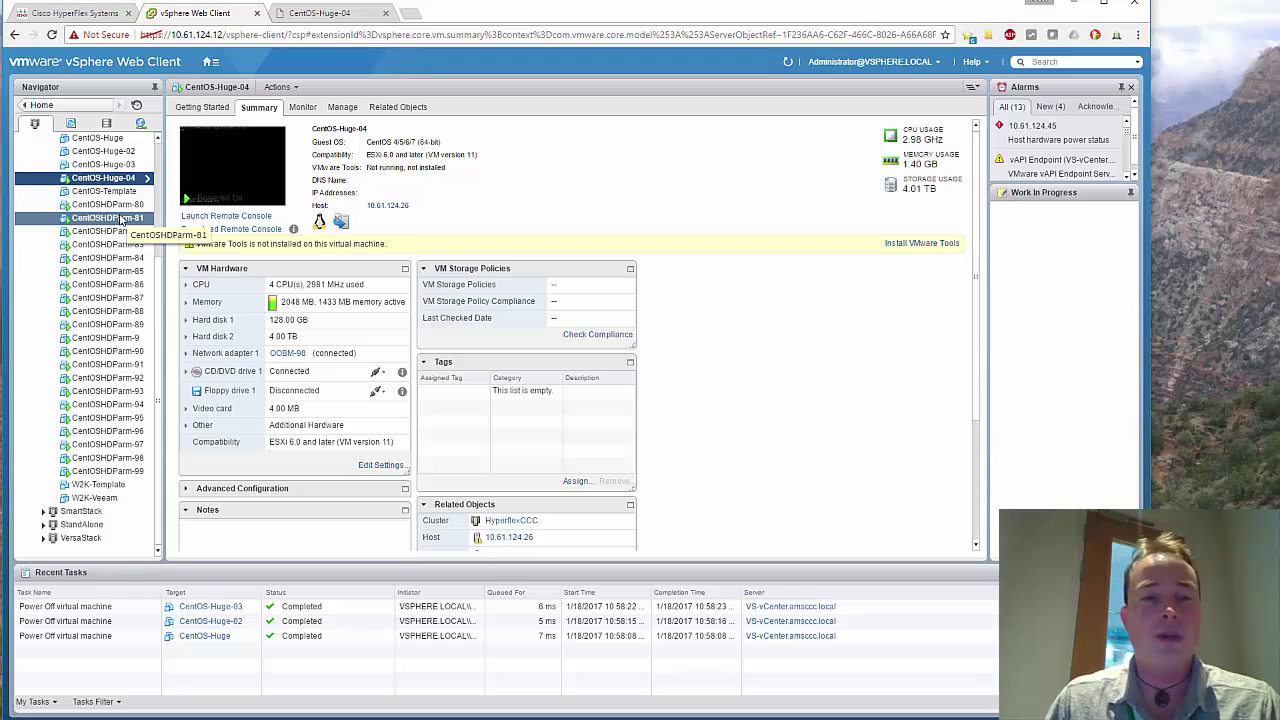
scroll(120, 219, up, 2)
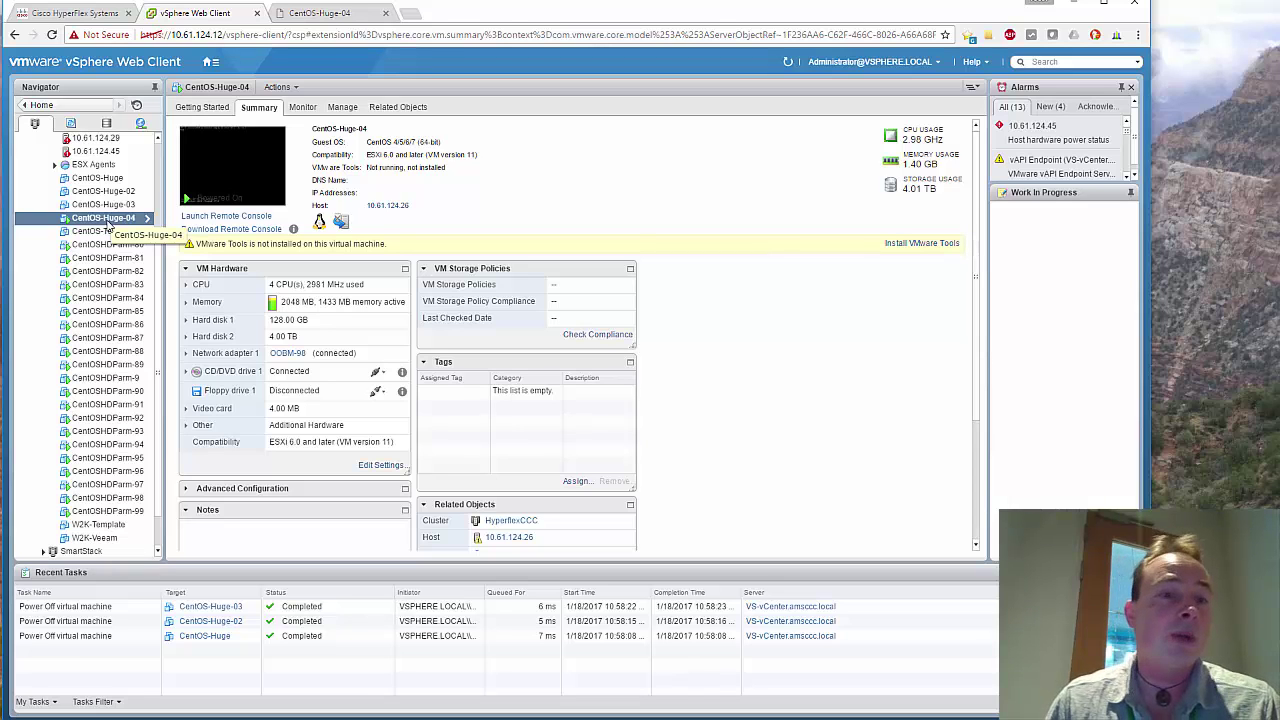
click(338, 13)
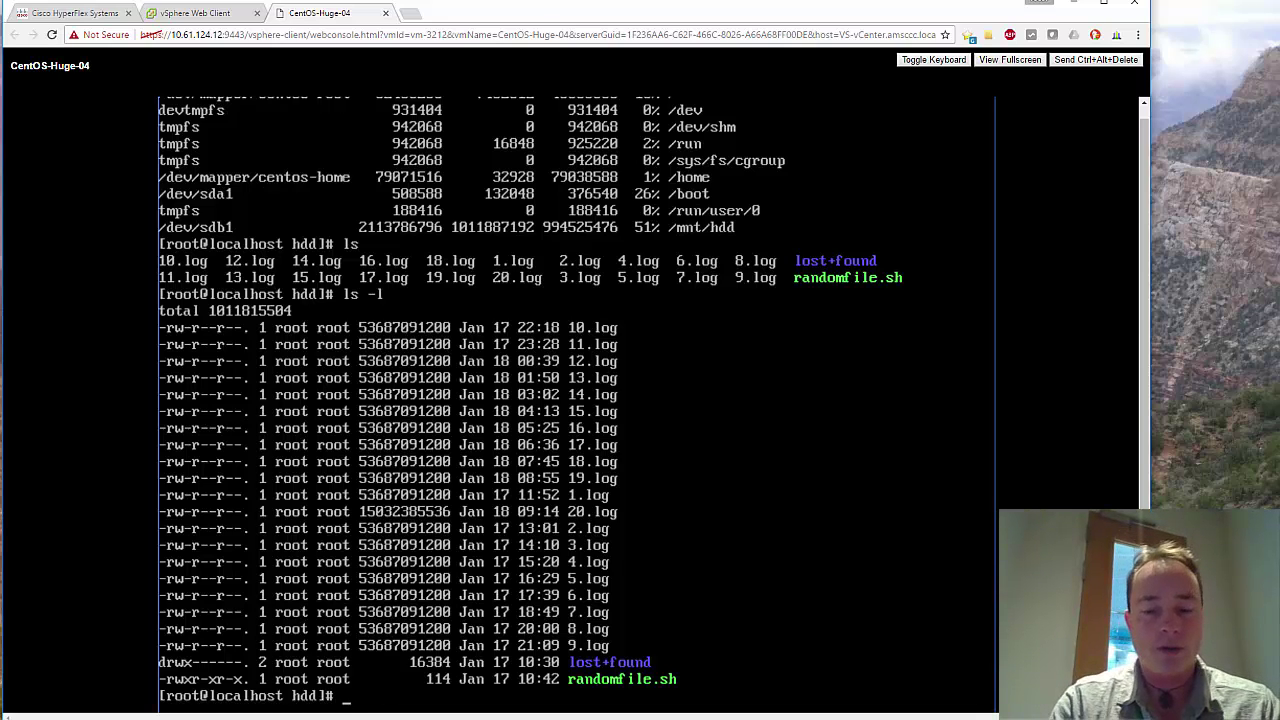
text(more)
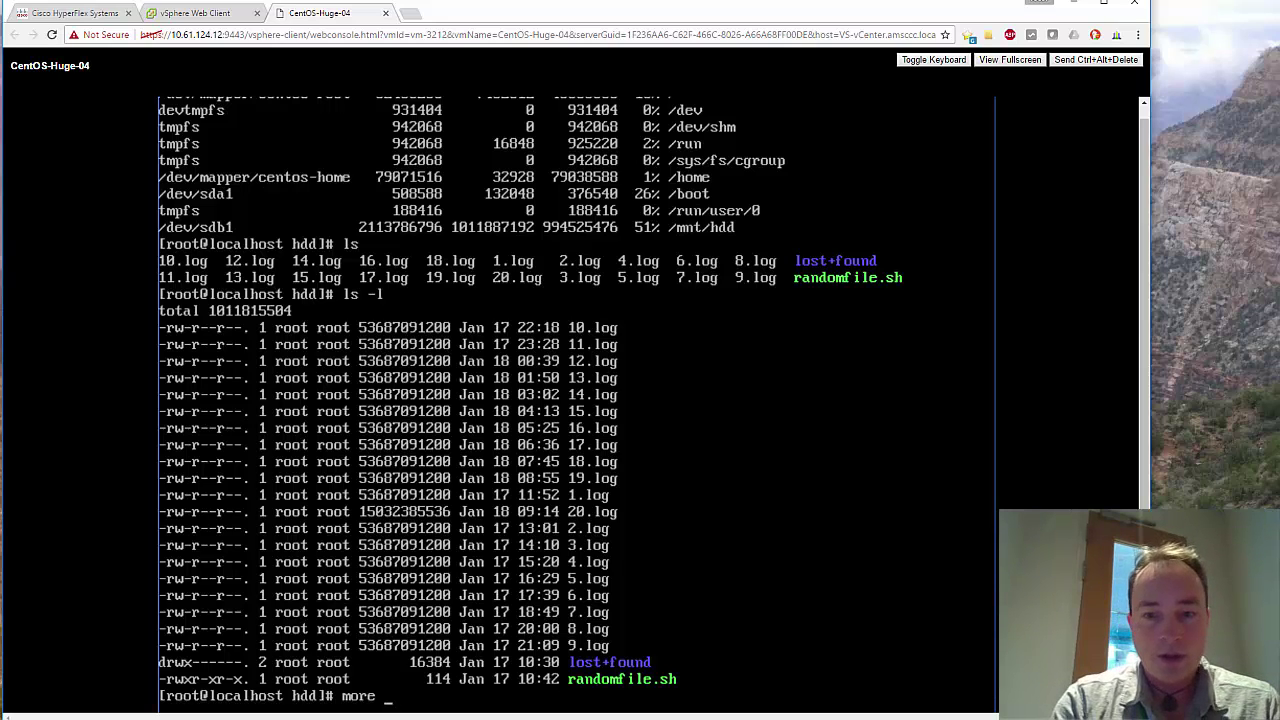
text(randomfile.sh)
key(Return)
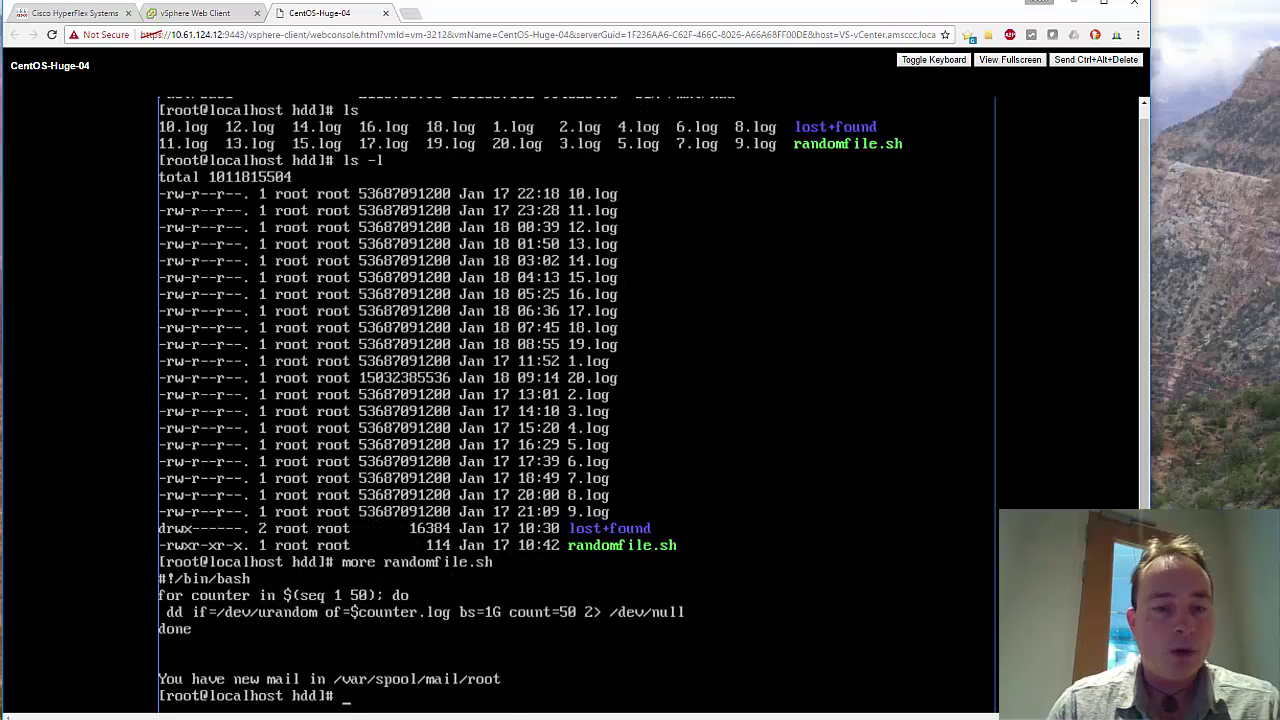
Switch to the HyperFlex dashboard to check cluster status and storage, and open the Servers overview with each node's disks
click(187, 14)
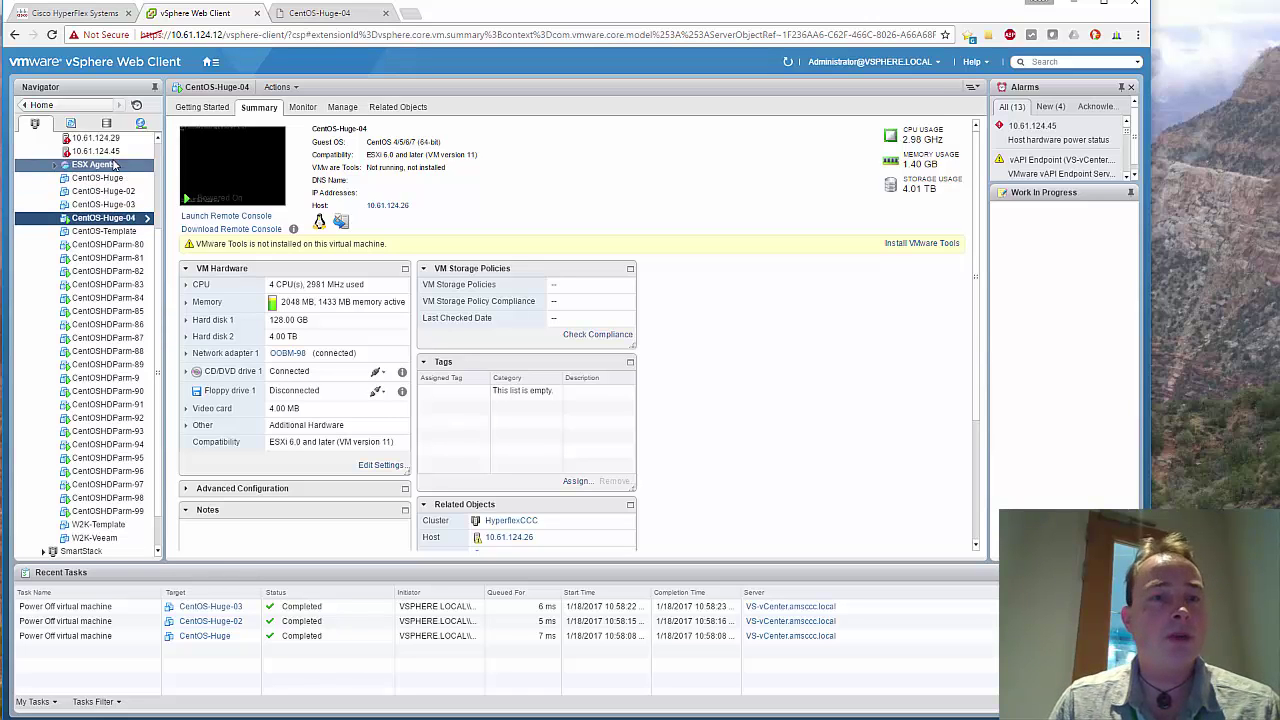
click(76, 13)
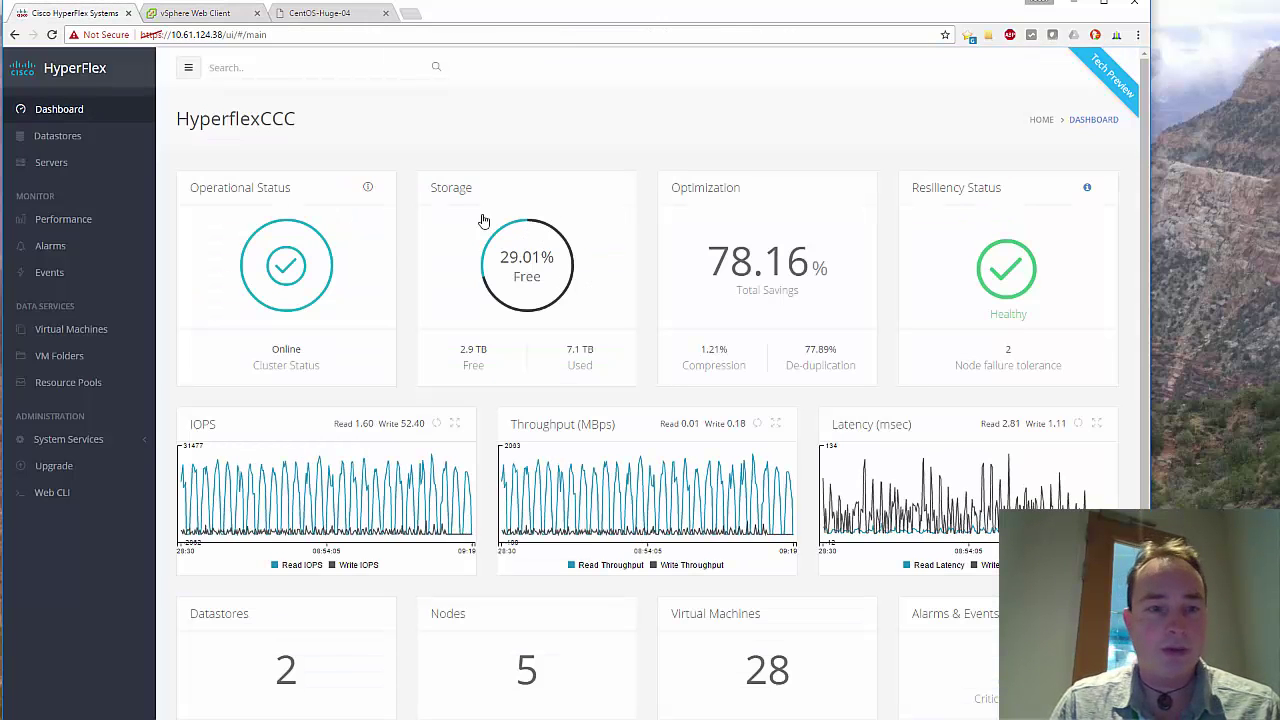
click(54, 165)
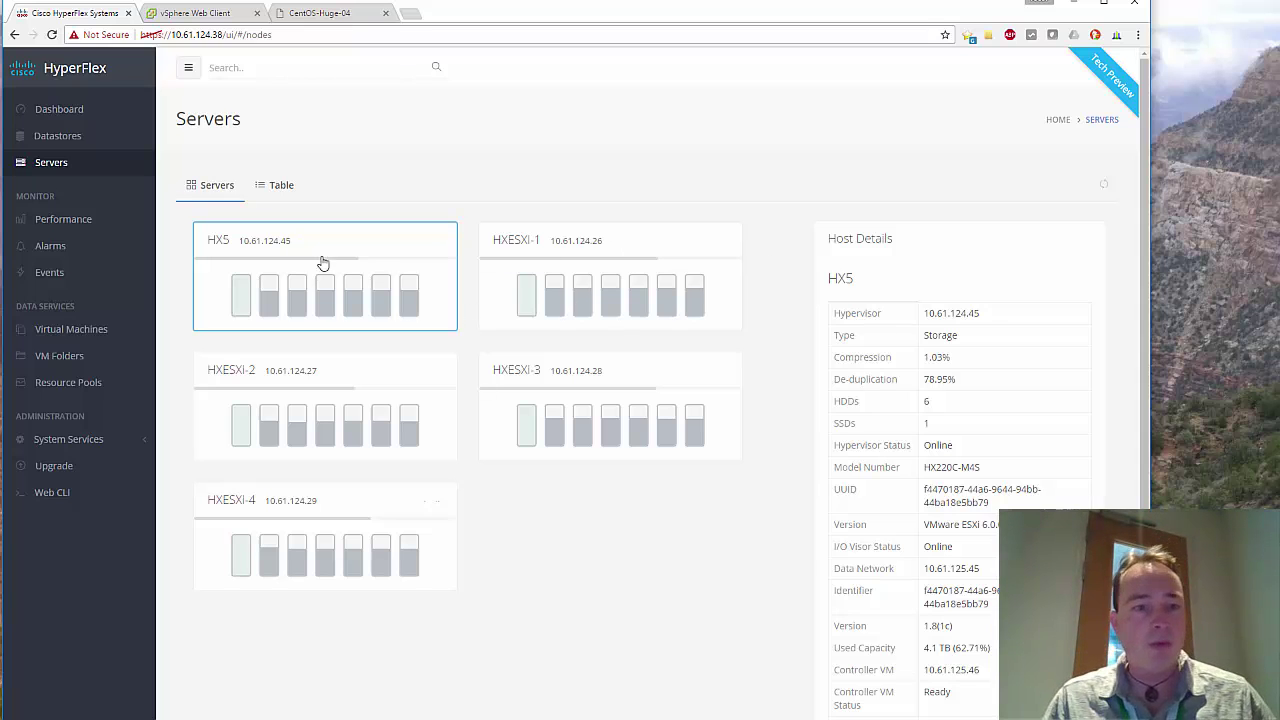
Check the resiliency status on the dashboard, and read the cluster's resiliency details and cluster details
click(86, 117)
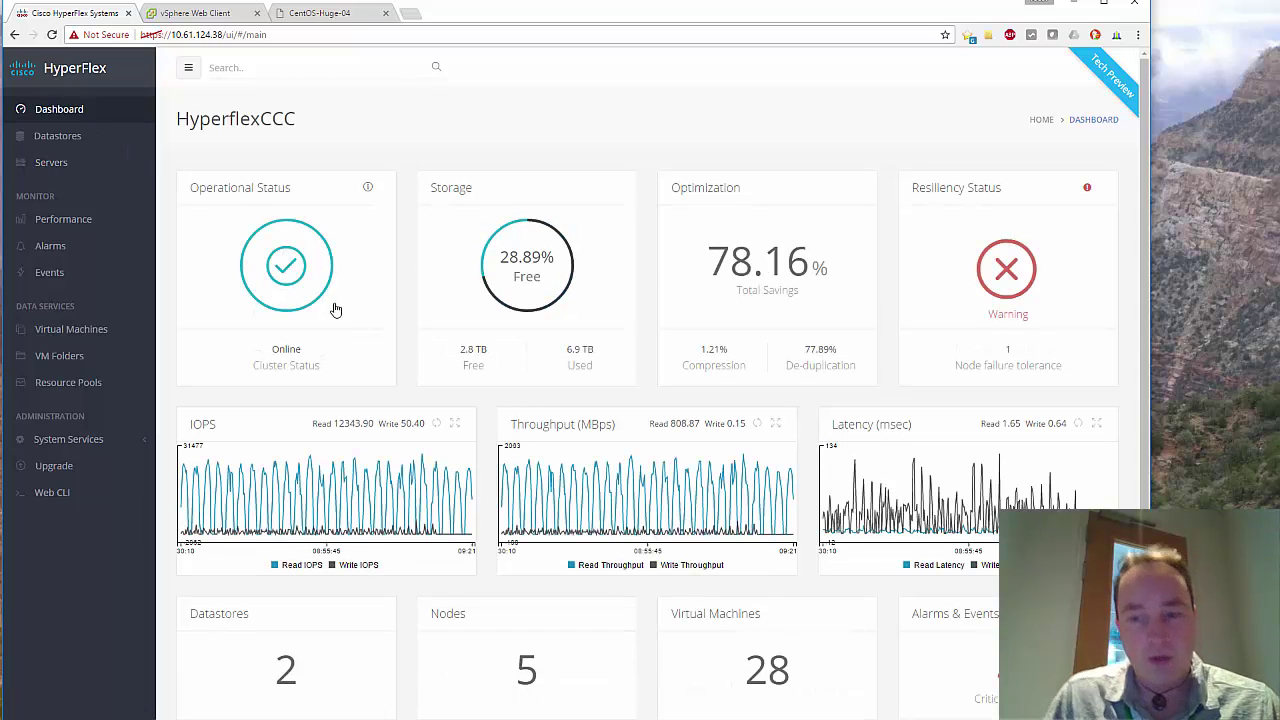
click(1011, 278)
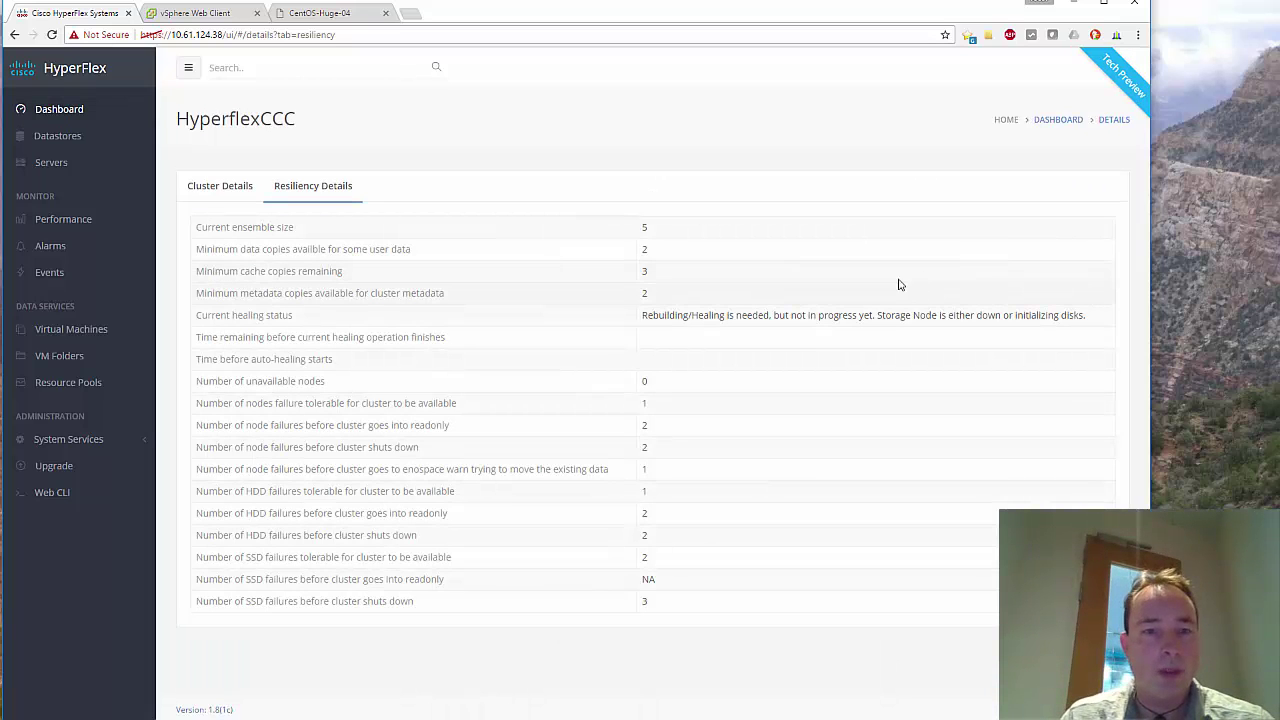
click(210, 188)
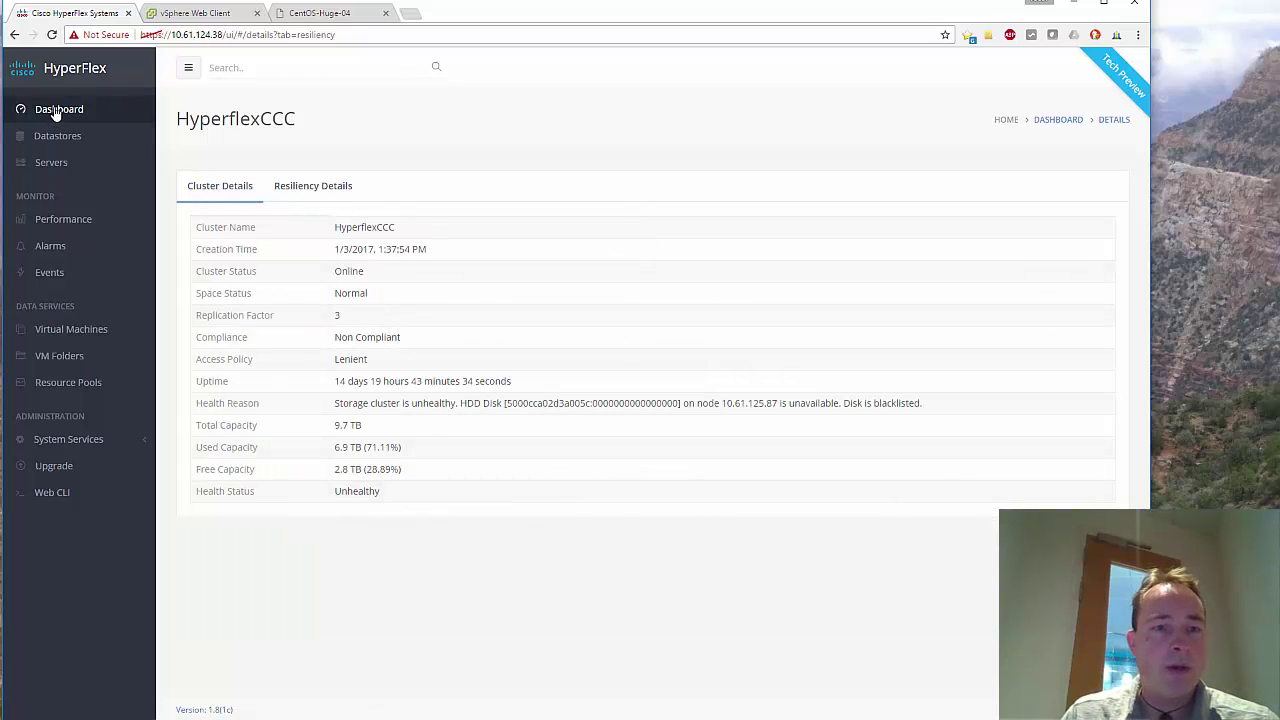
Inspect the flagged disk of server HXESXI-2, and open the healing process details from the dashboard's resiliency status
click(55, 164)
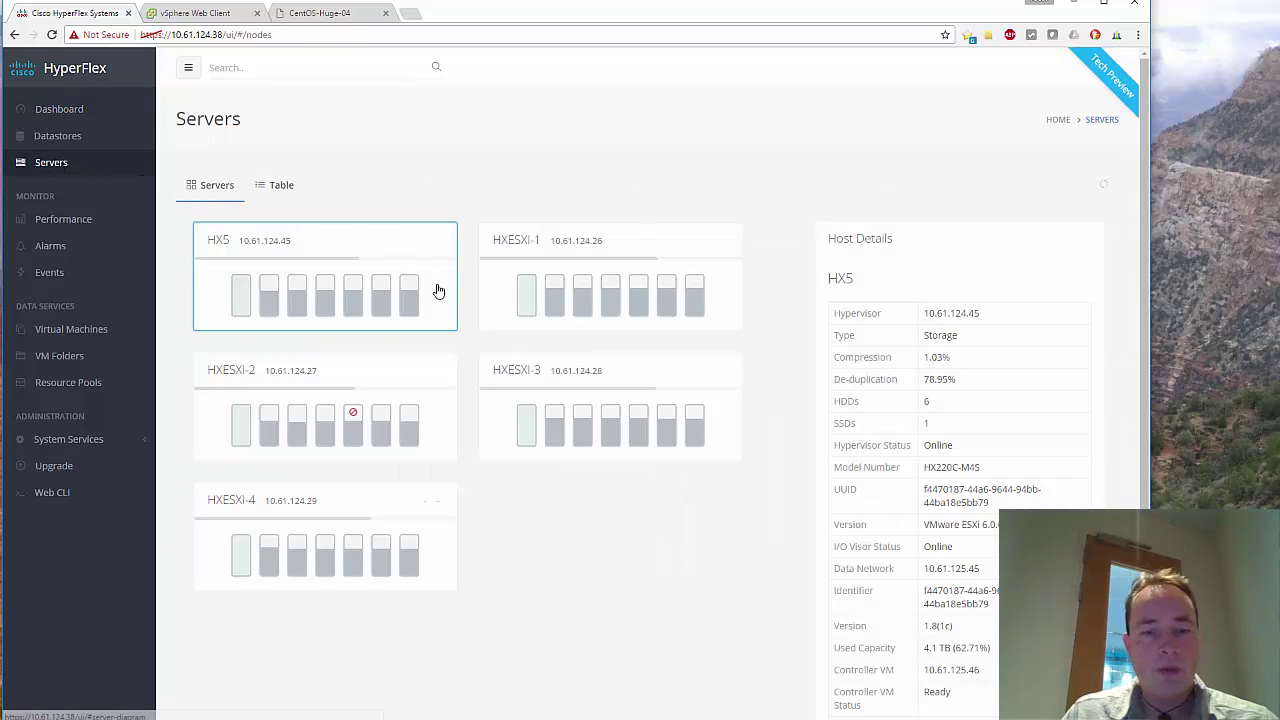
click(352, 428)
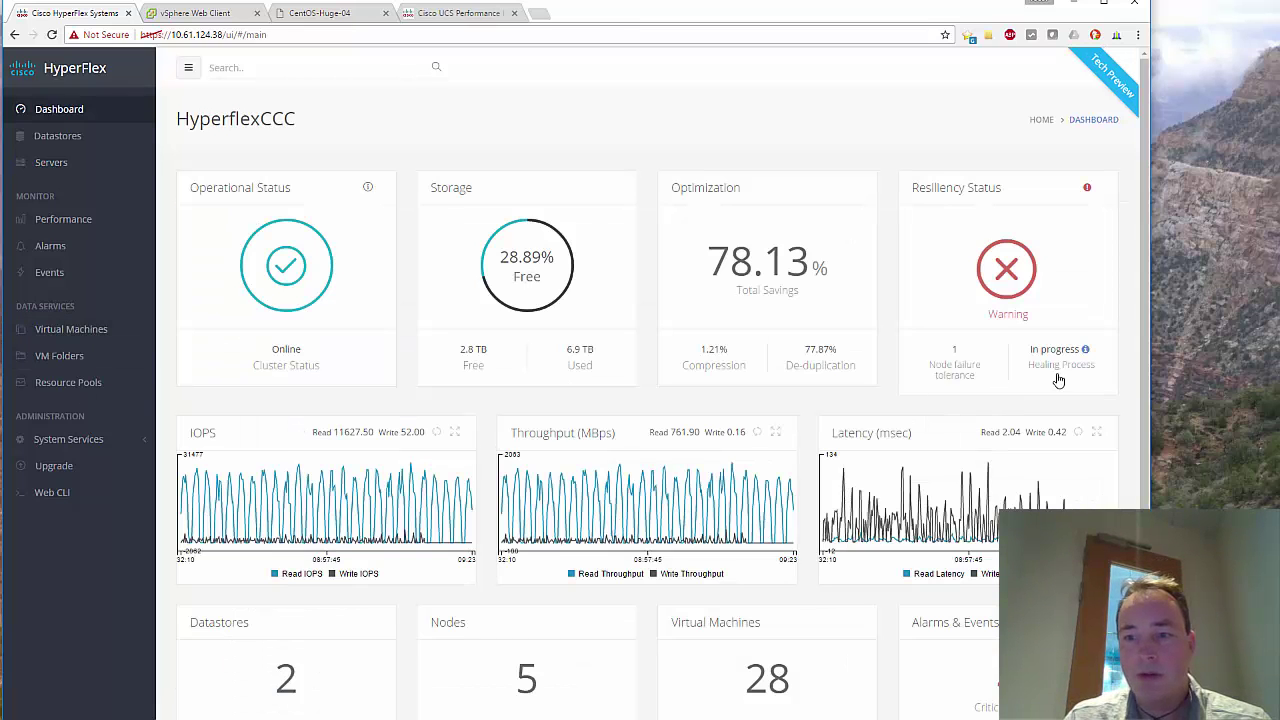
click(1057, 352)
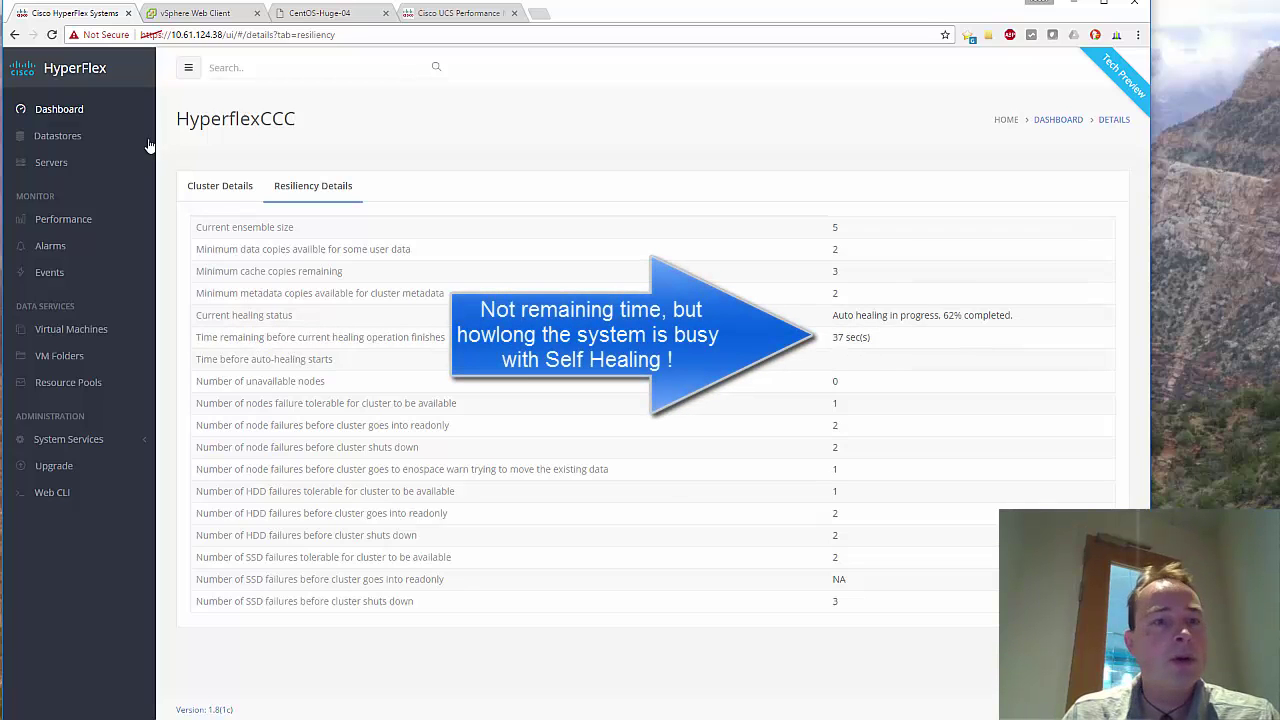
Switch to Cisco UCS Performance Manager and compare the utilization graphs of Virtual NICs Cluster/6/B, Cluster/5/B and Cluster/8/B
click(51, 162)
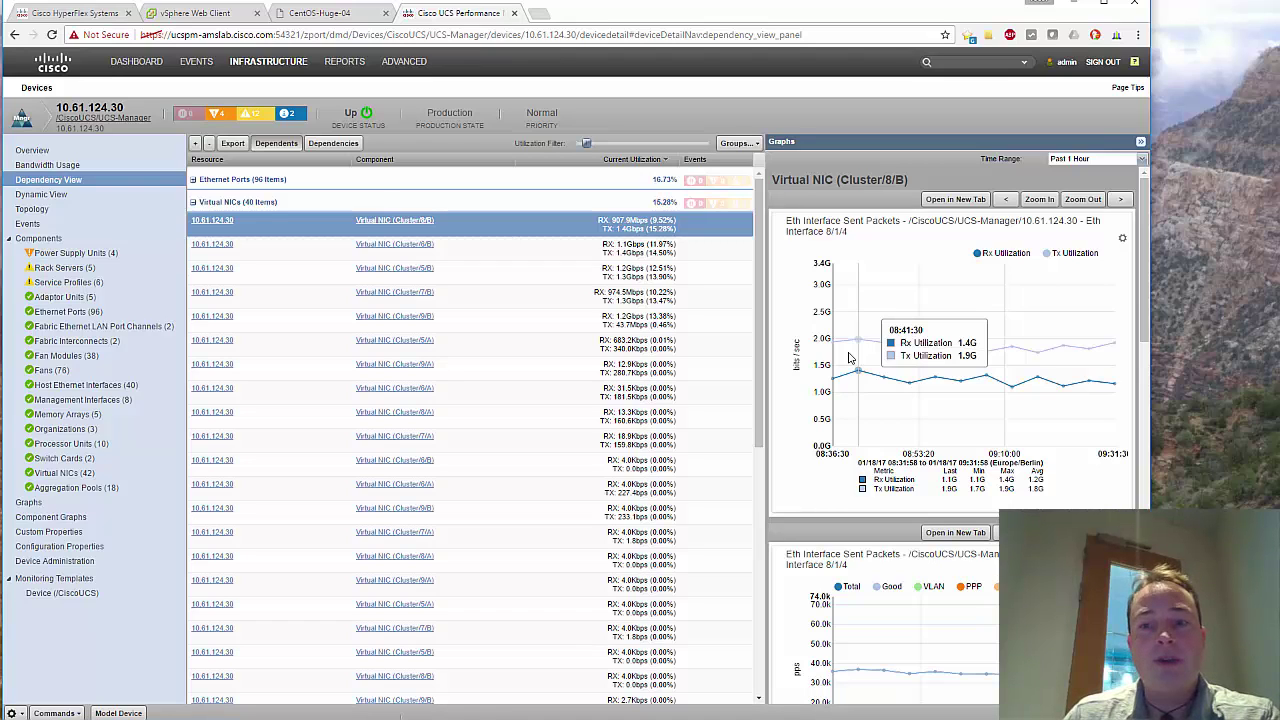
click(503, 250)
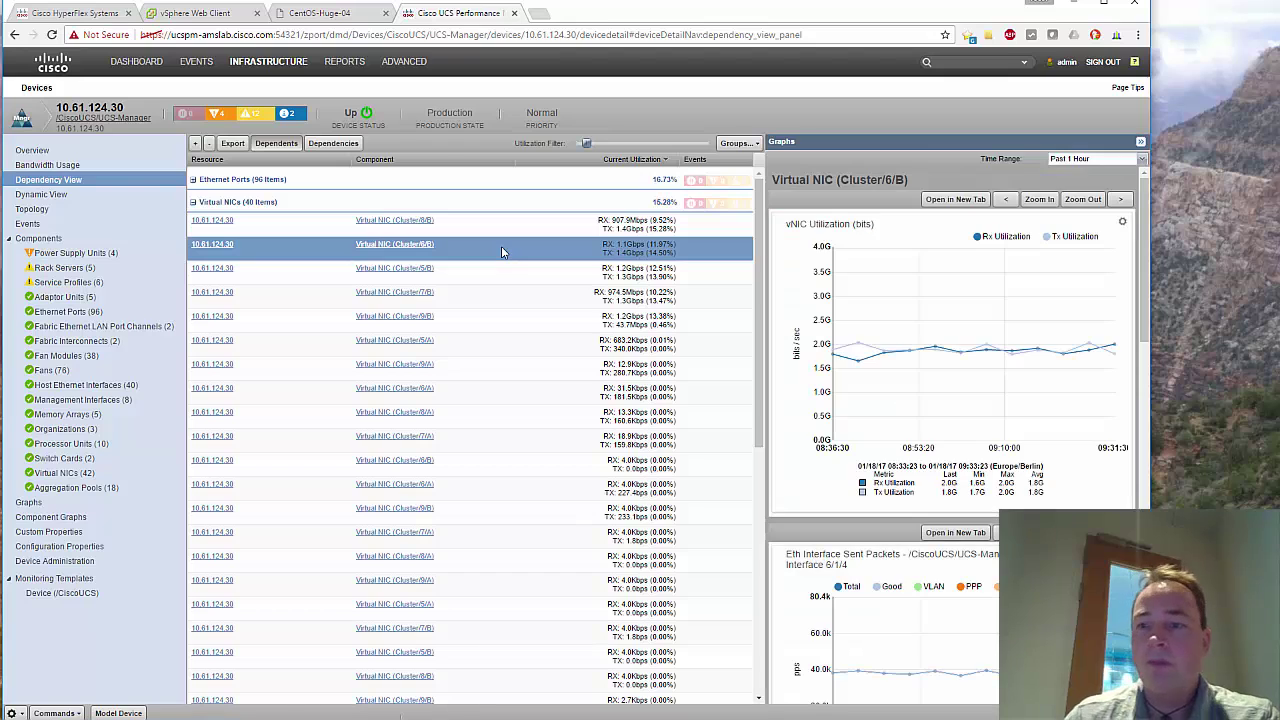
click(467, 277)
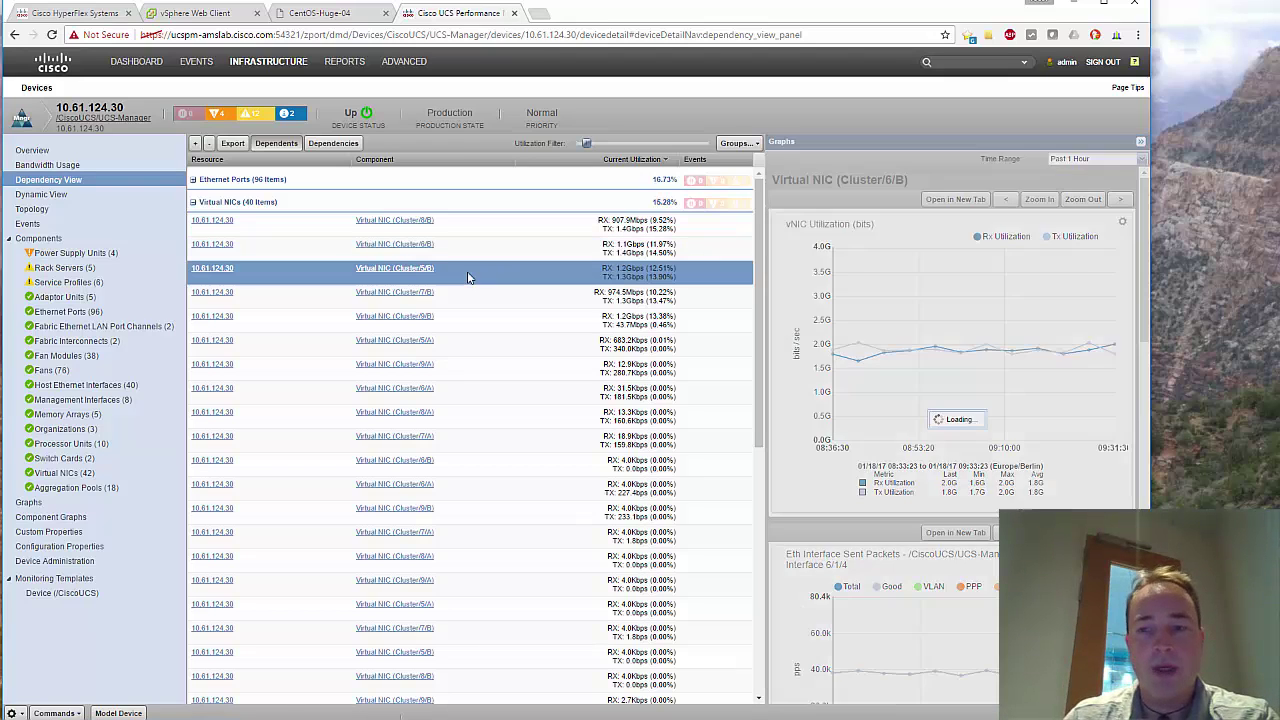
click(464, 292)
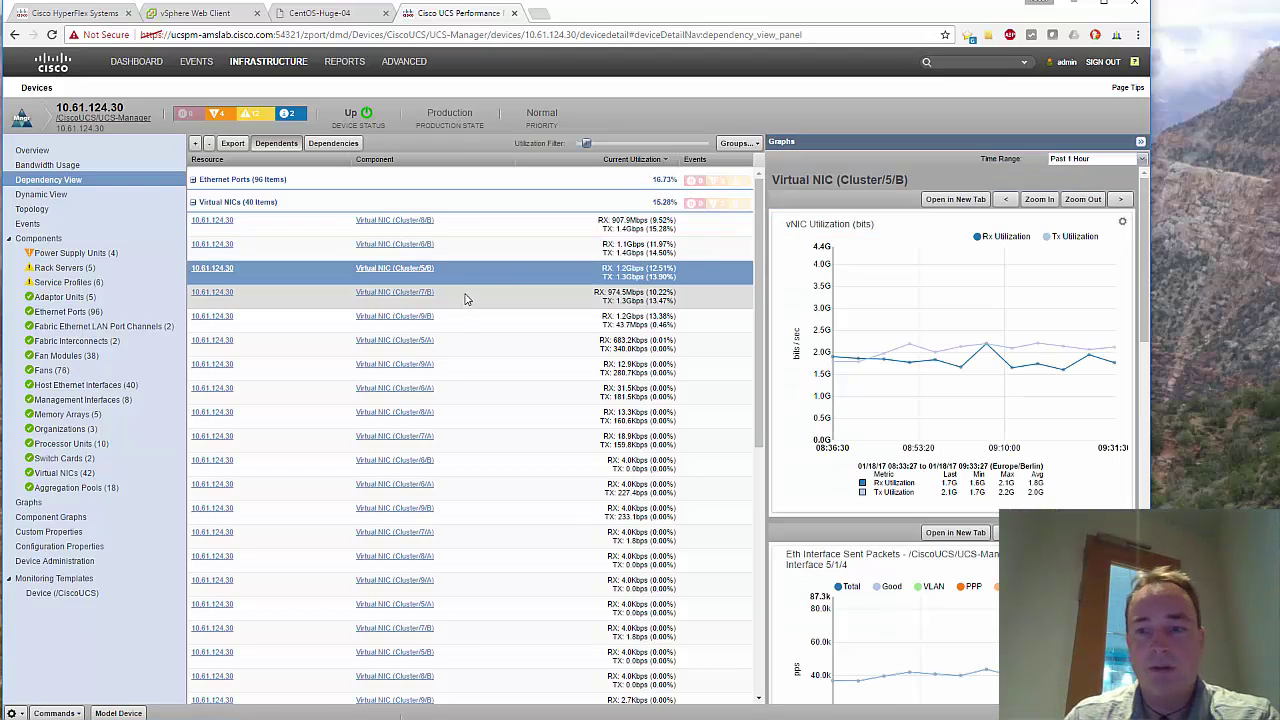
click(466, 220)
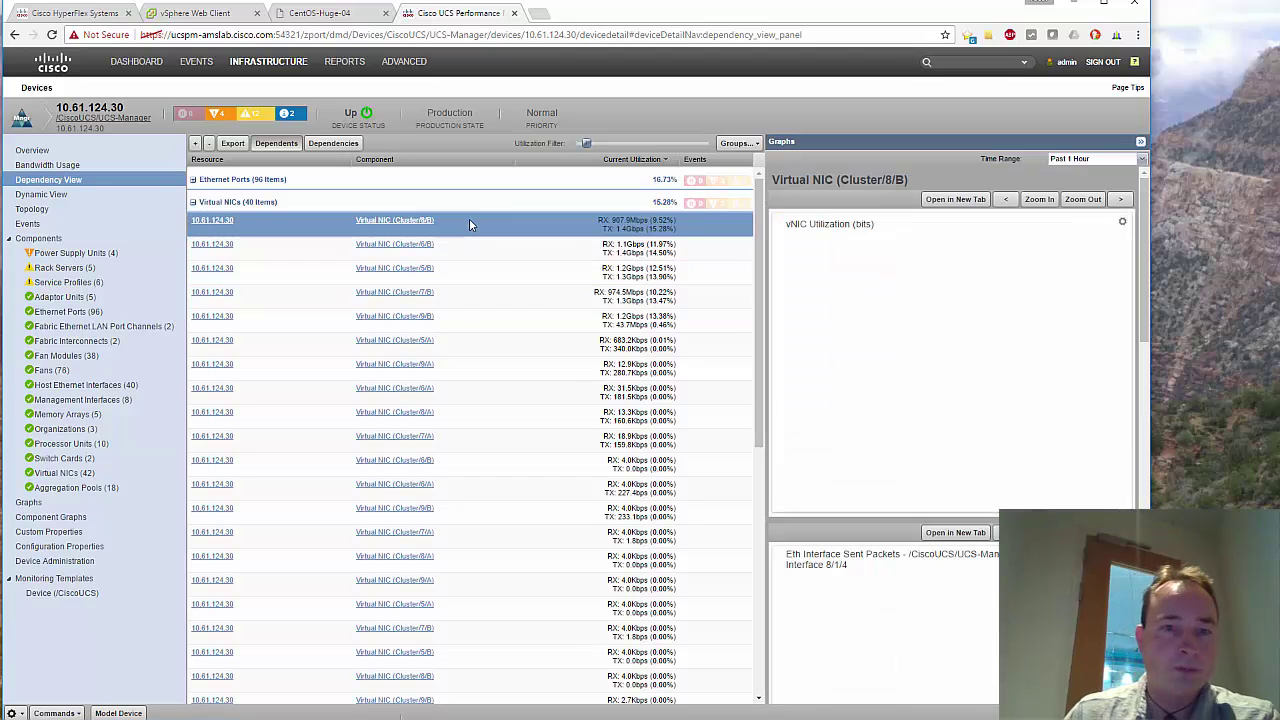
Return to HyperFlex, refresh the resiliency details to check the auto-healing progress, and reopen the dashboard
click(47, 14)
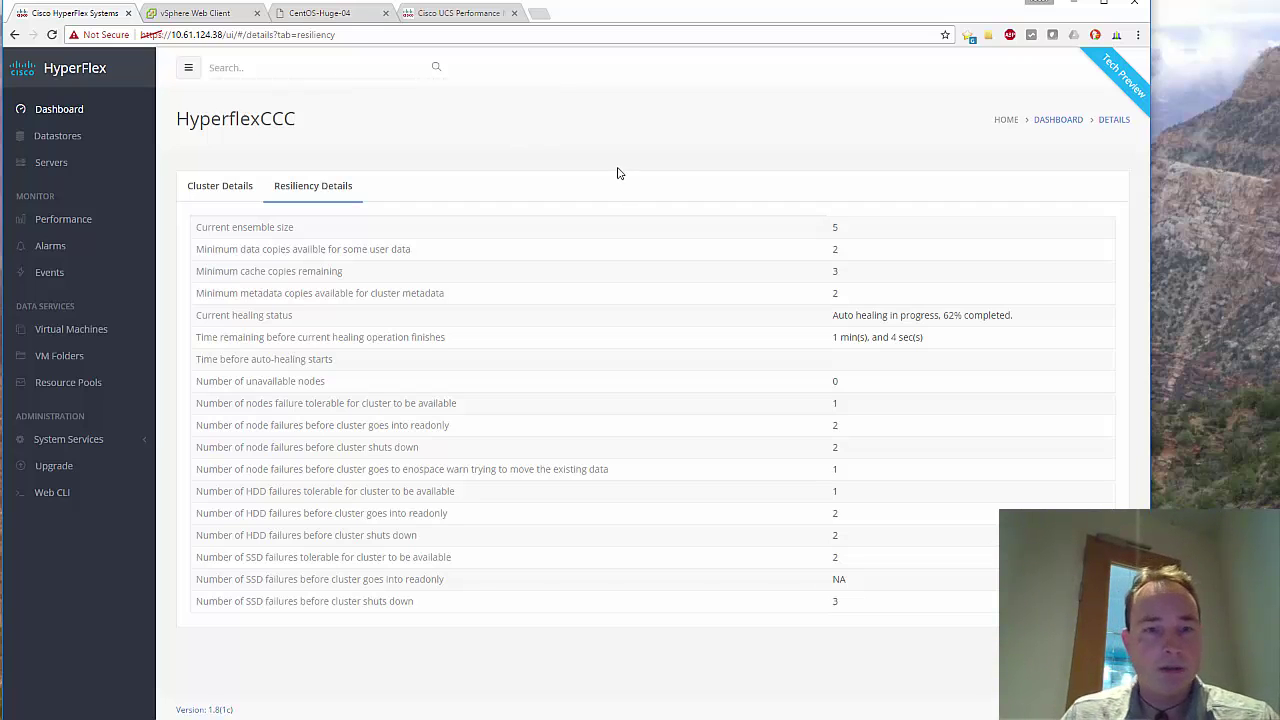
key(F5)
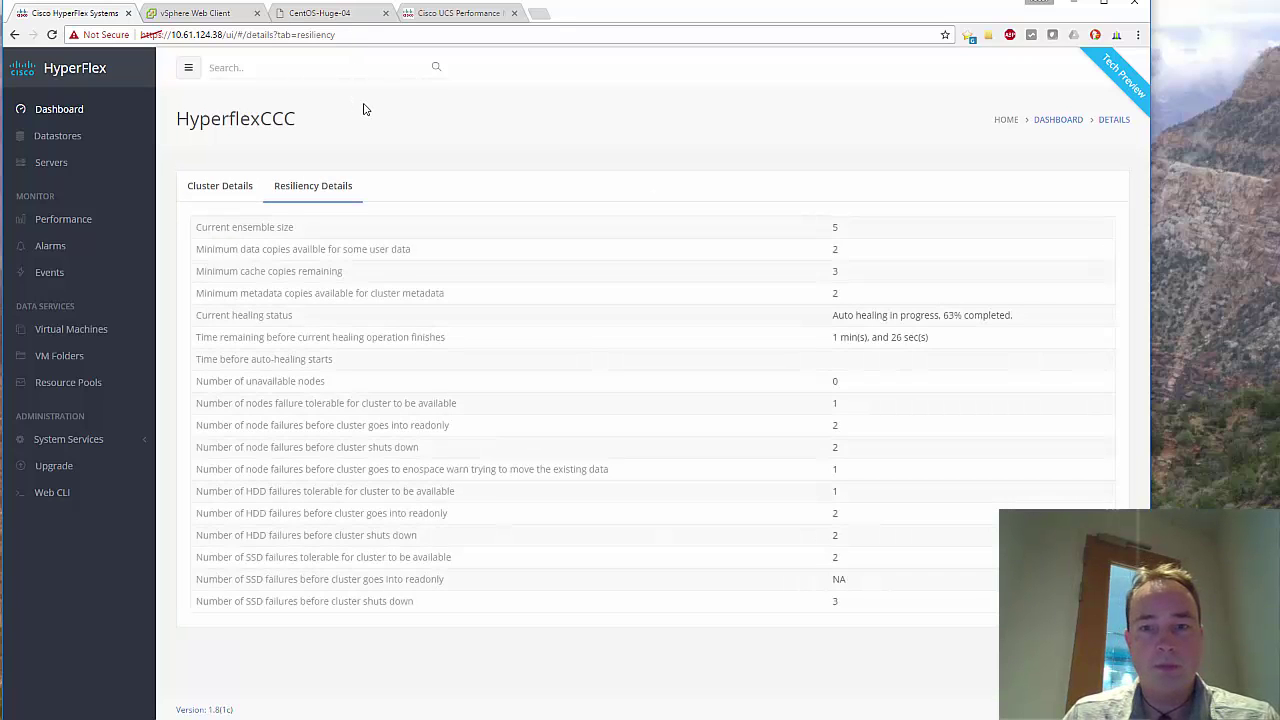
click(57, 109)
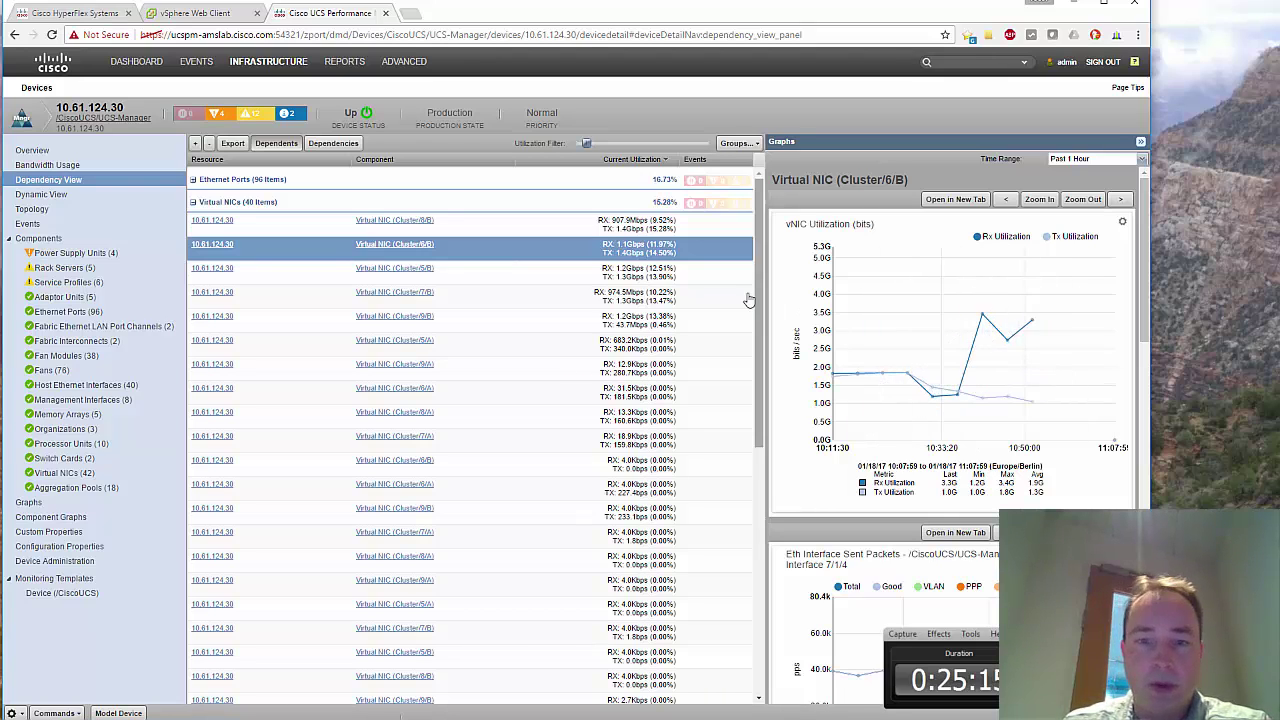
Show the graphs of Virtual NIC (Cluster/5/B) in UCS Performance Manager, and open the performance charts in HyperFlex
click(631, 278)
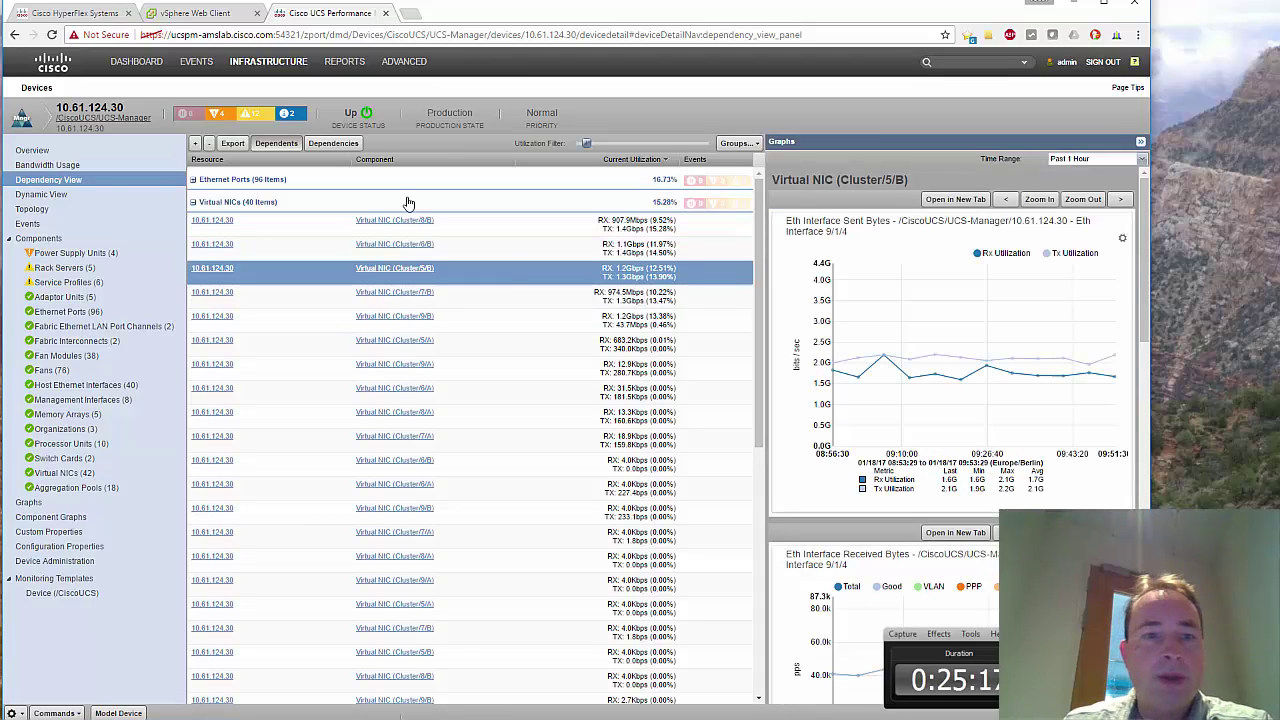
click(52, 14)
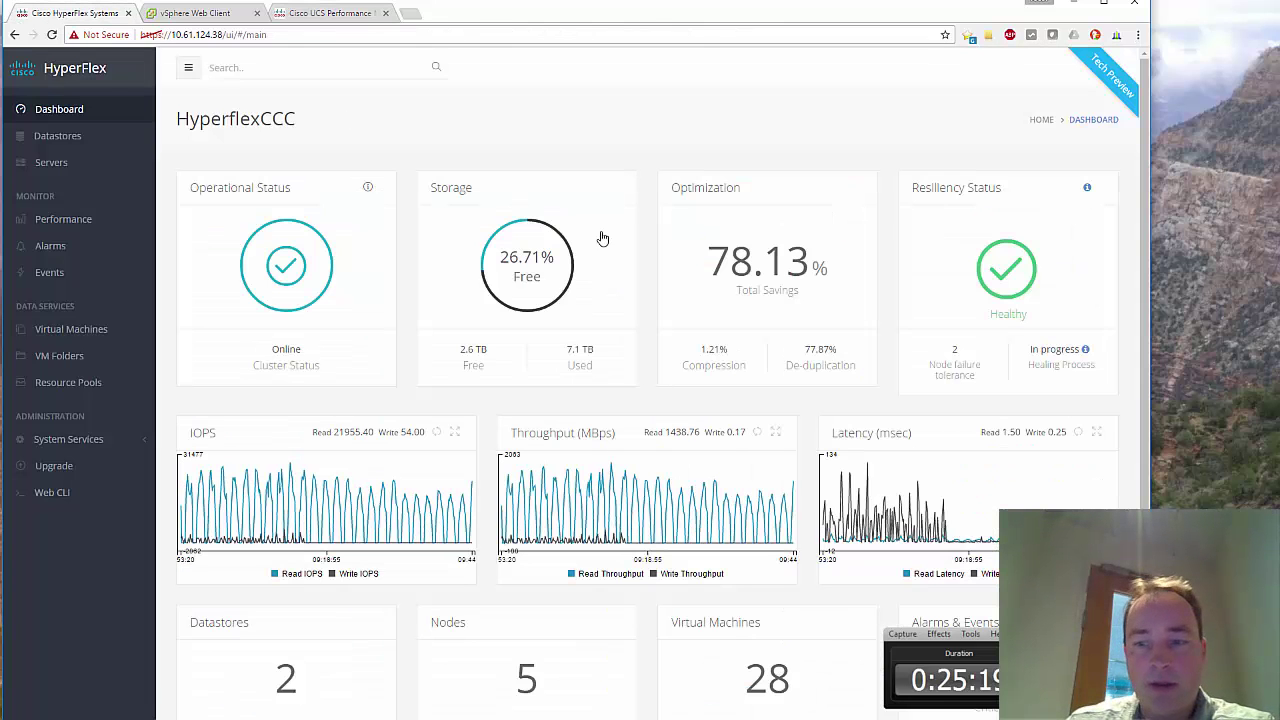
click(84, 222)
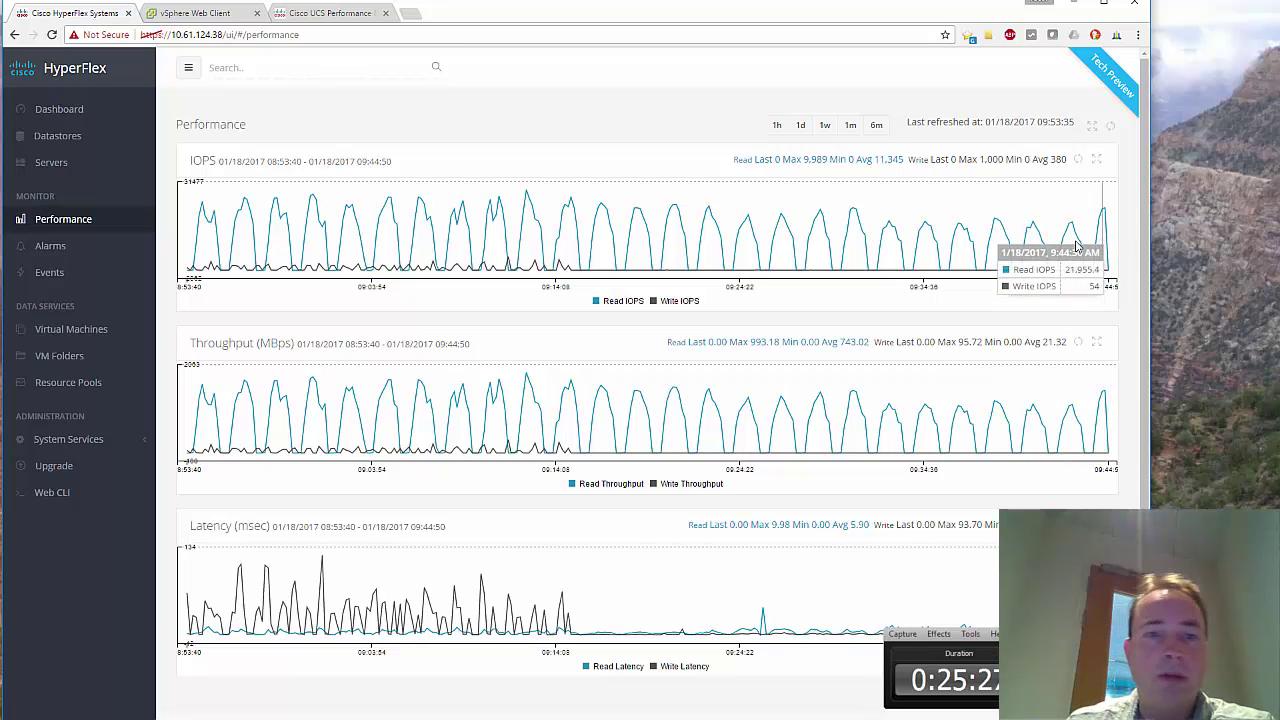
In UCS Performance Manager, shift the Cluster/5/B utilization graph forward three intervals and back one to examine traffic during the rebuild
click(340, 13)
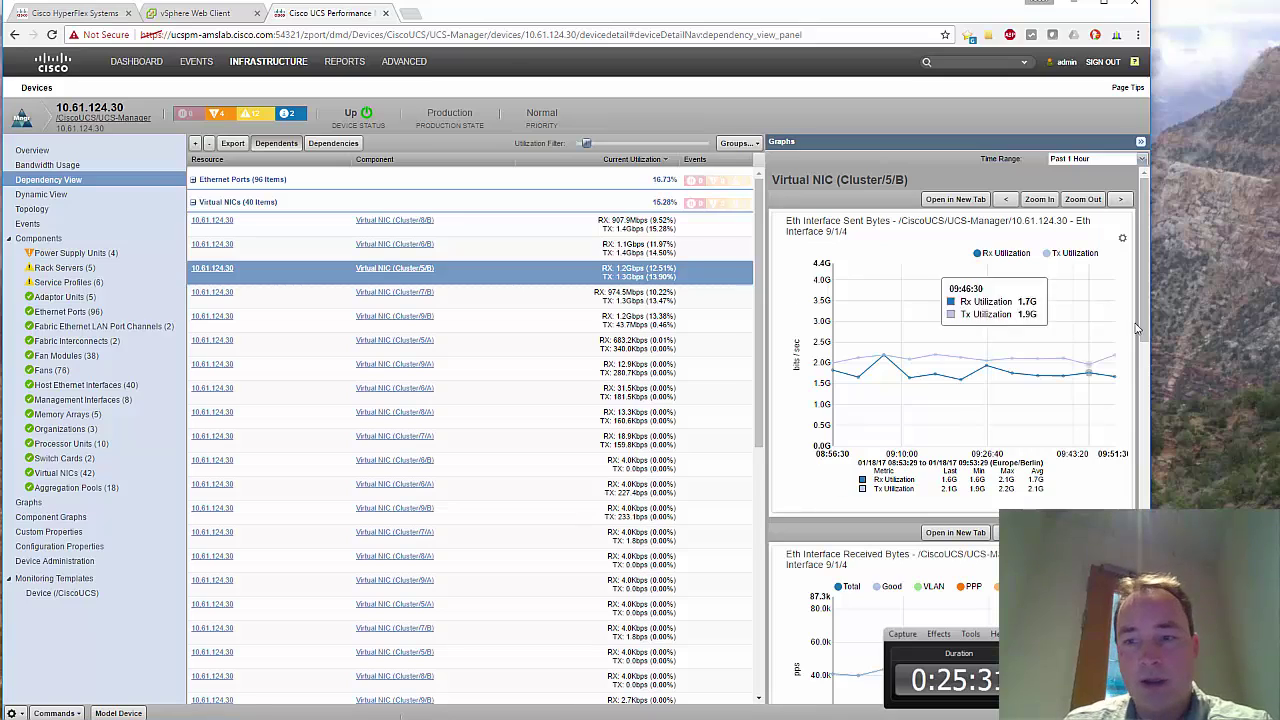
click(1121, 199)
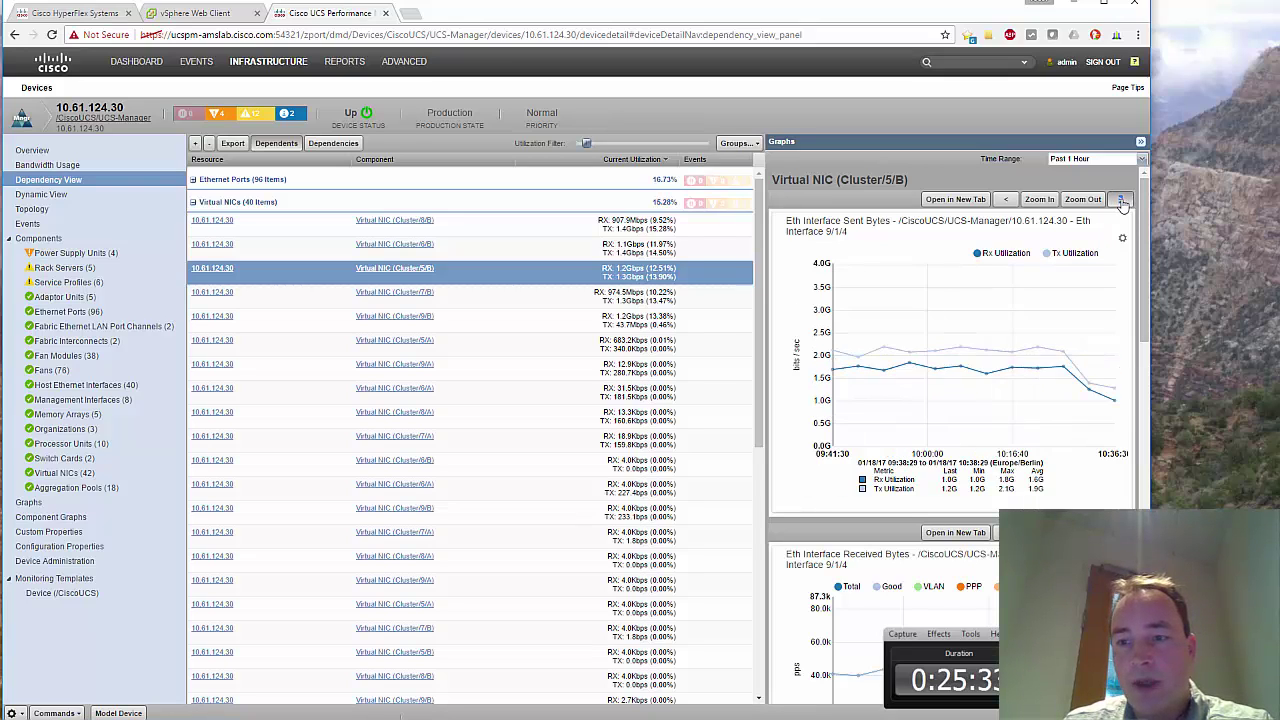
click(1121, 200)
click(1121, 200)
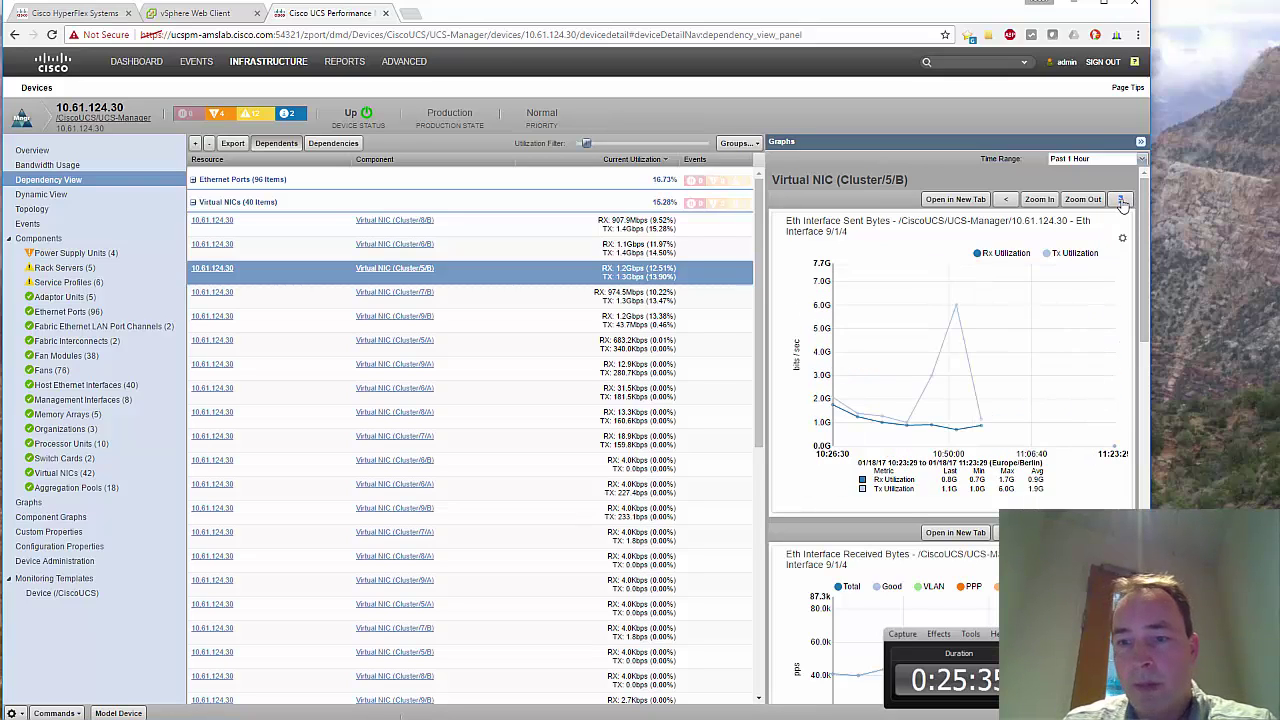
click(1008, 200)
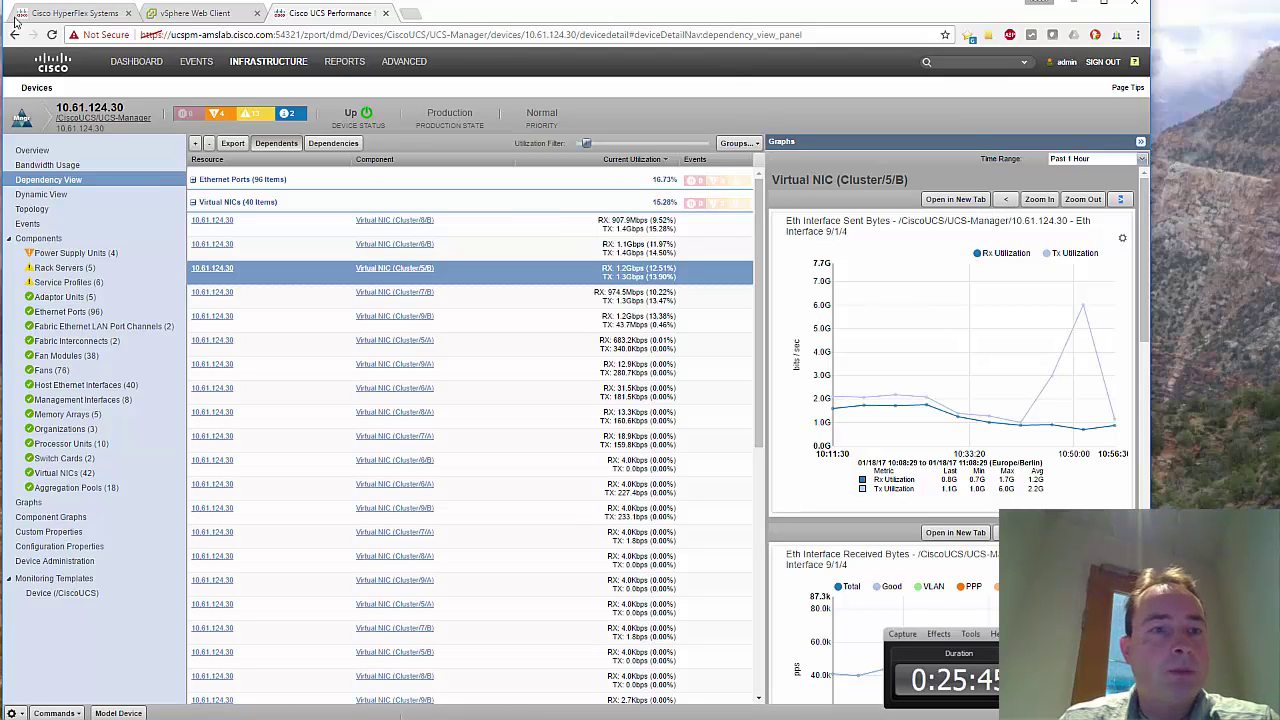
Check the HyperFlex dashboard, and read through the events log for entries on the disk removal and cluster health
click(64, 14)
click(40, 109)
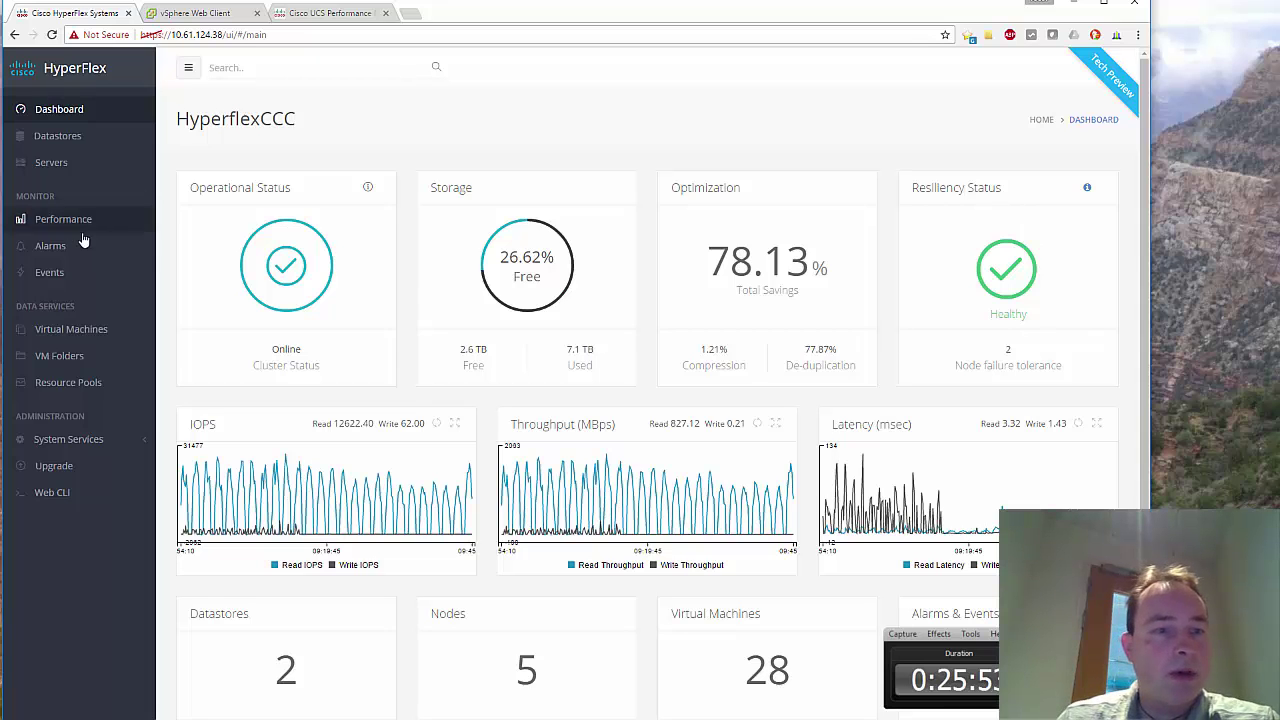
click(49, 273)
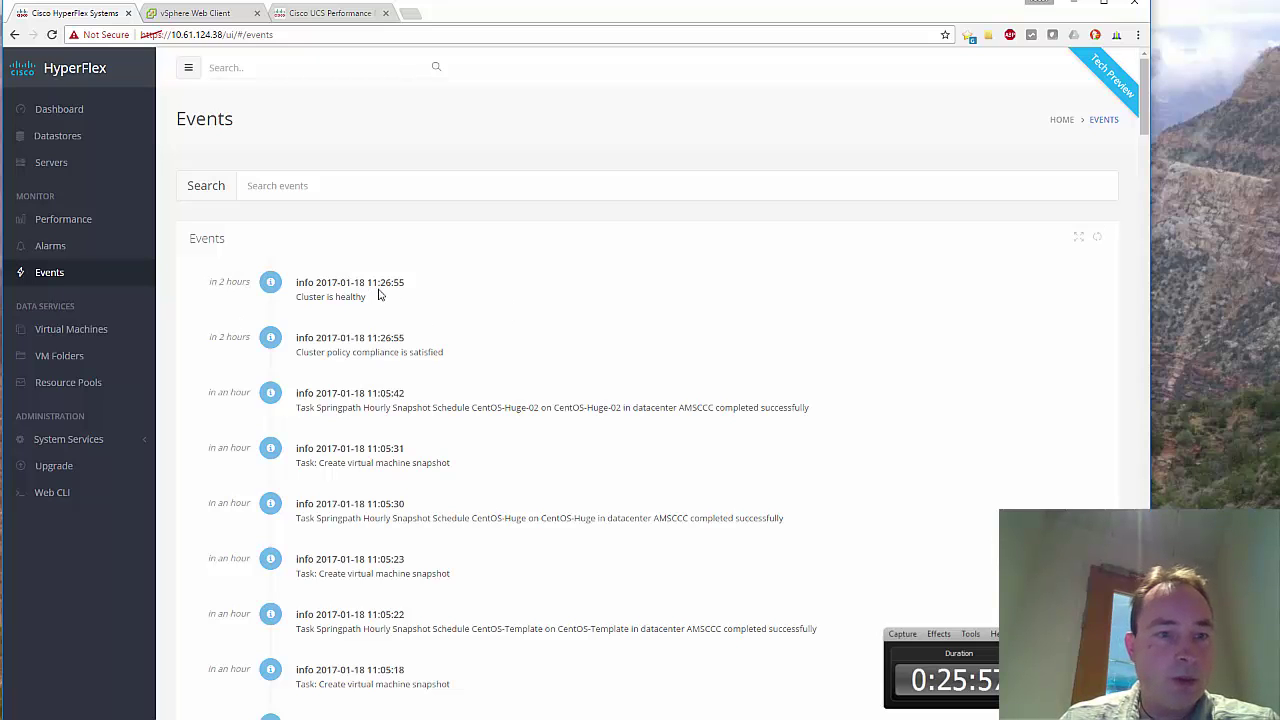
scroll(384, 300, down, 5)
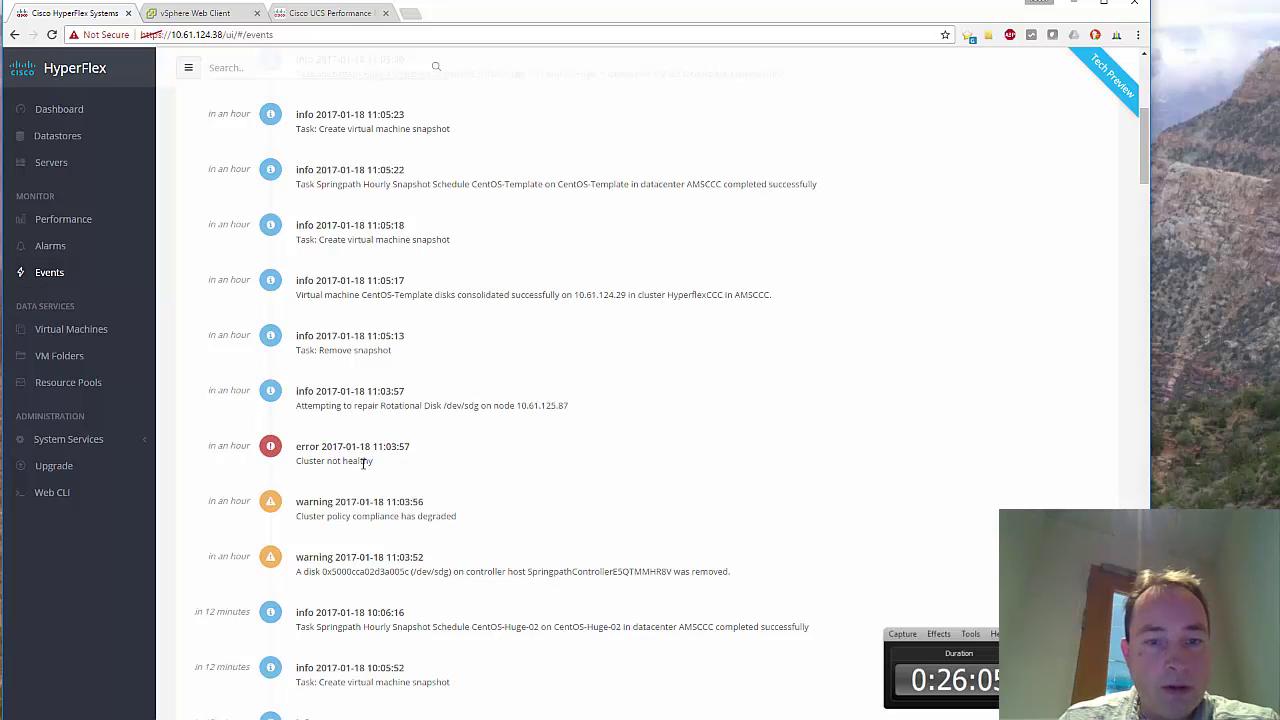
scroll(381, 452, up, 5)
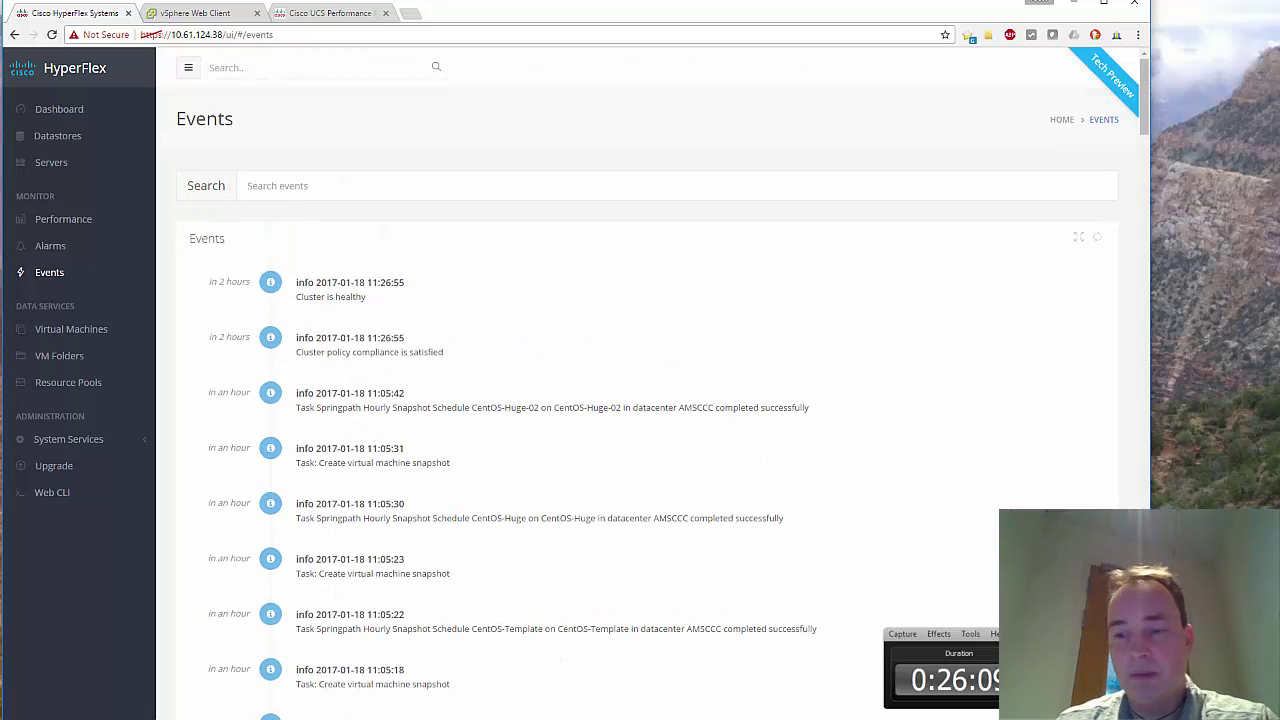
Recheck the dashboard's cluster health, and show the disk details of the flagged HXESXI-2 drive in the Servers overview
click(60, 112)
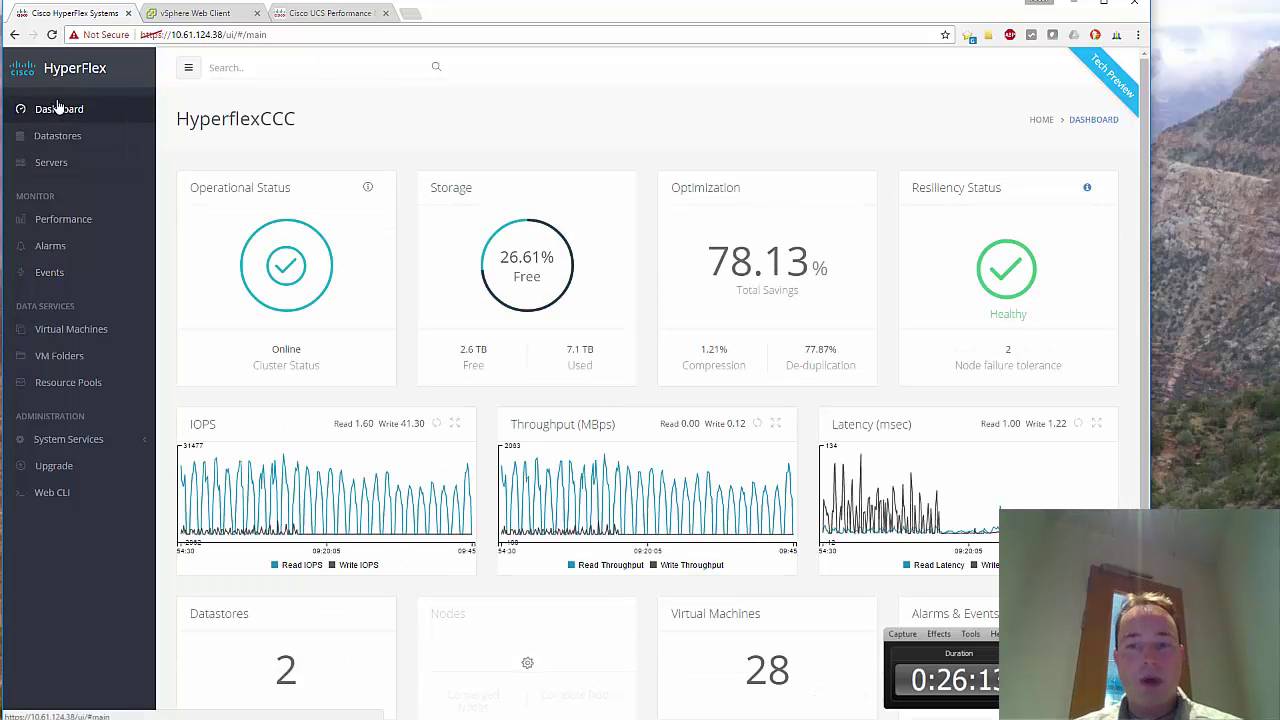
click(52, 164)
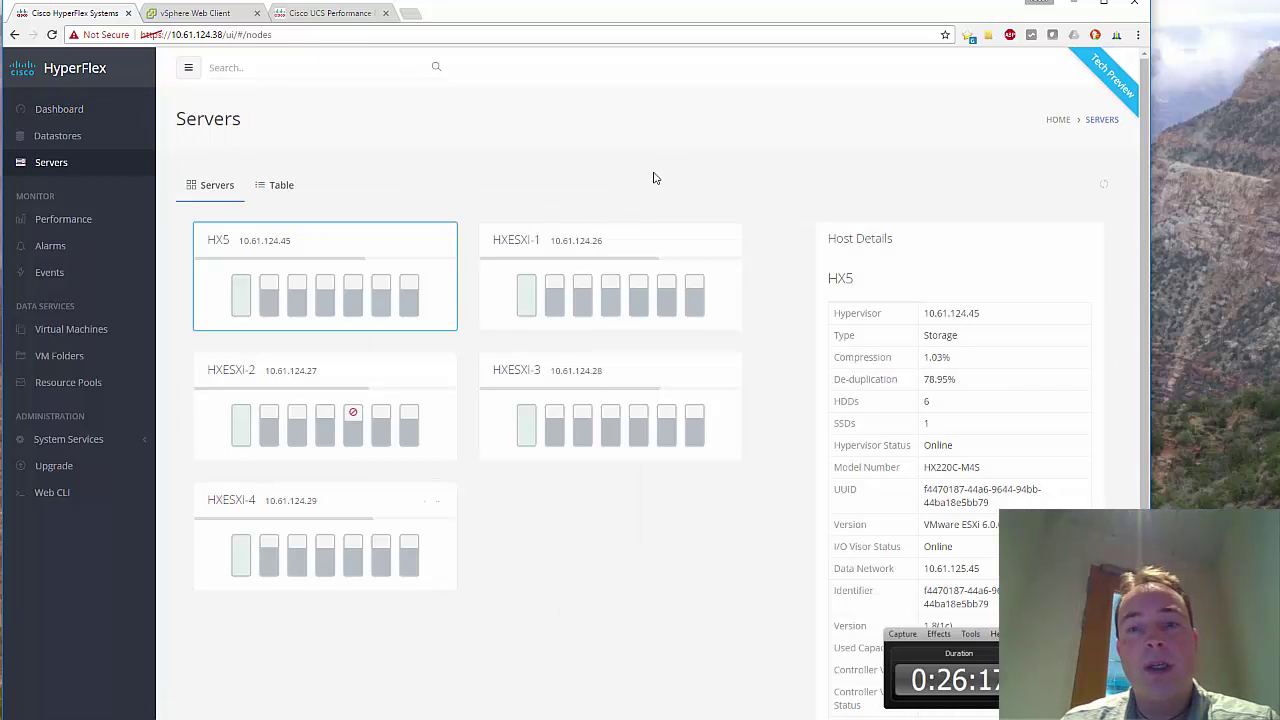
click(353, 423)
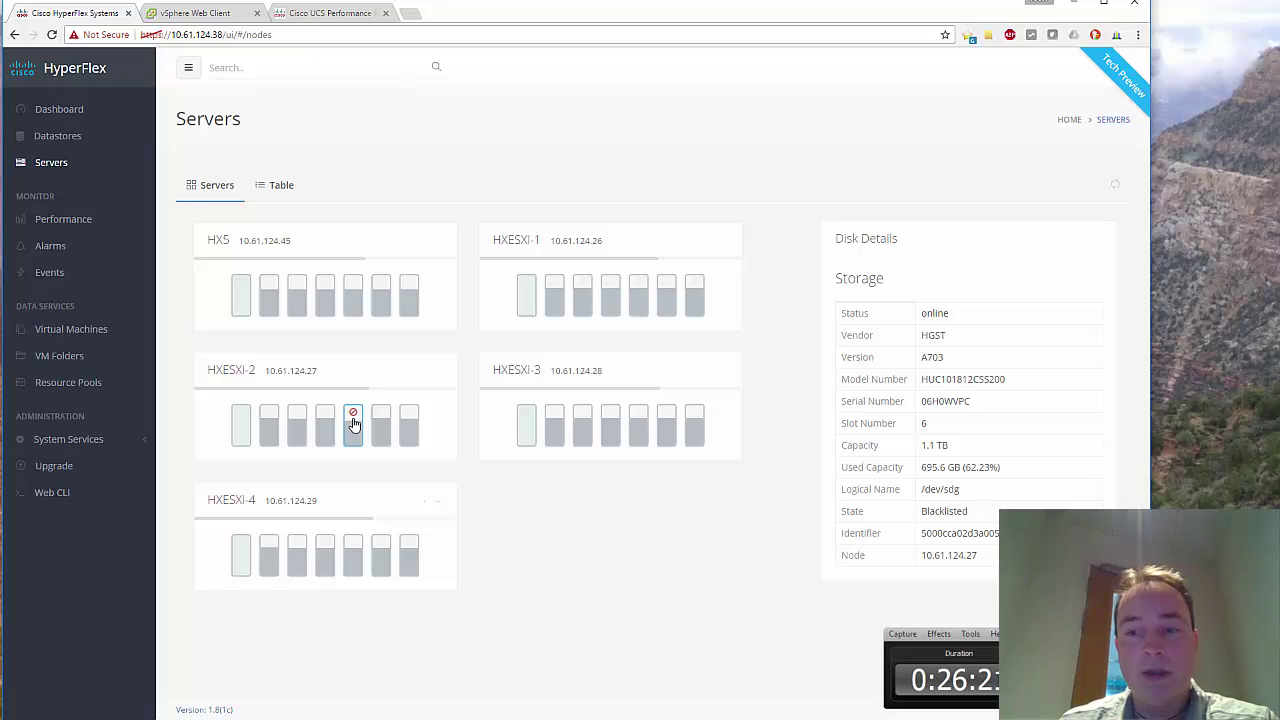